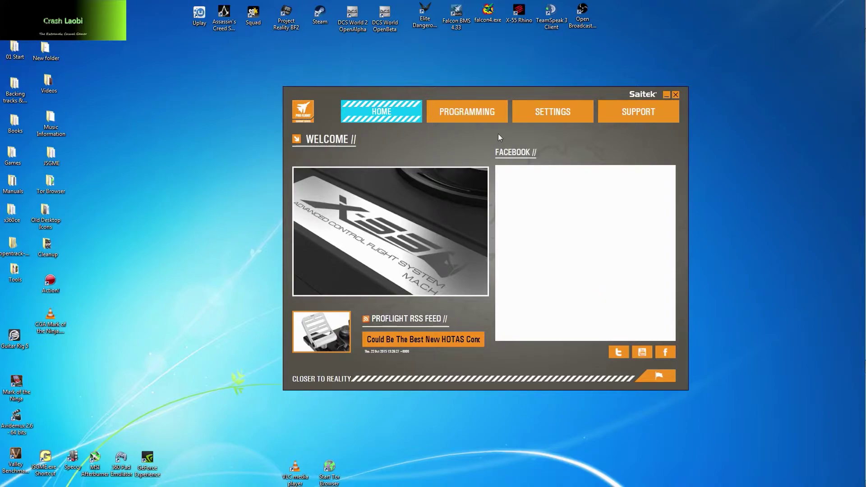
# Step: Open the X-55 throttle's programming editor from the Programming area
pyautogui.click(481, 110)
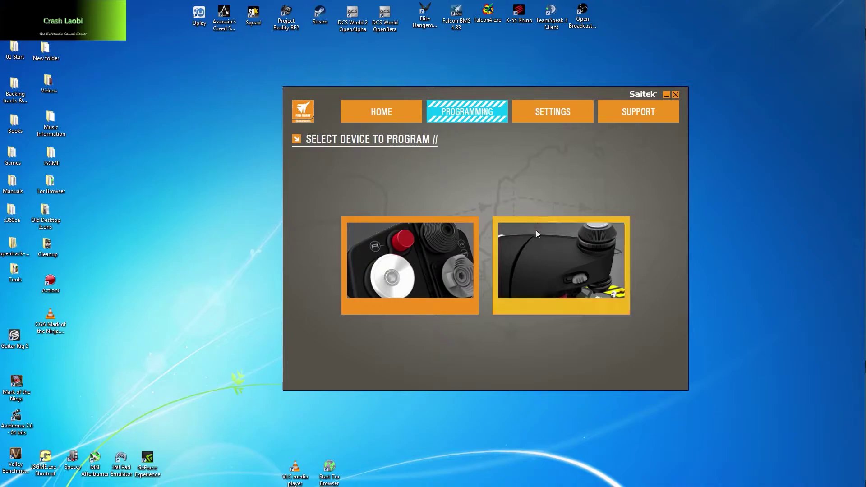
pyautogui.click(538, 251)
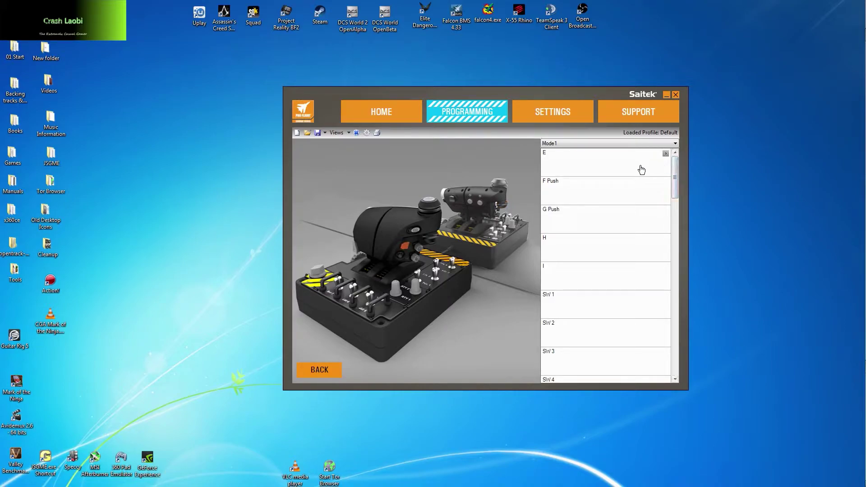
pyautogui.moveTo(666, 155)
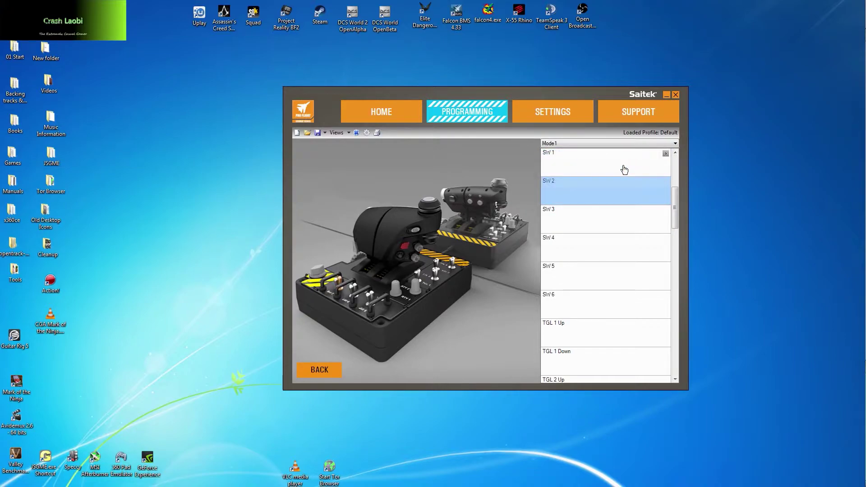
pyautogui.moveTo(606, 163)
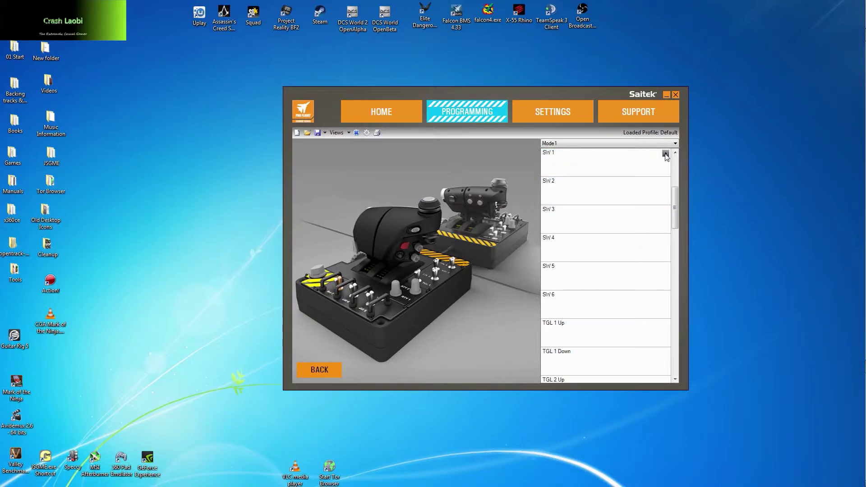
# Step: Set SW 1 to Latched, cancel the keystroke edit, and bring up its command menu
pyautogui.click(666, 155)
pyautogui.click(674, 161)
pyautogui.click(621, 171)
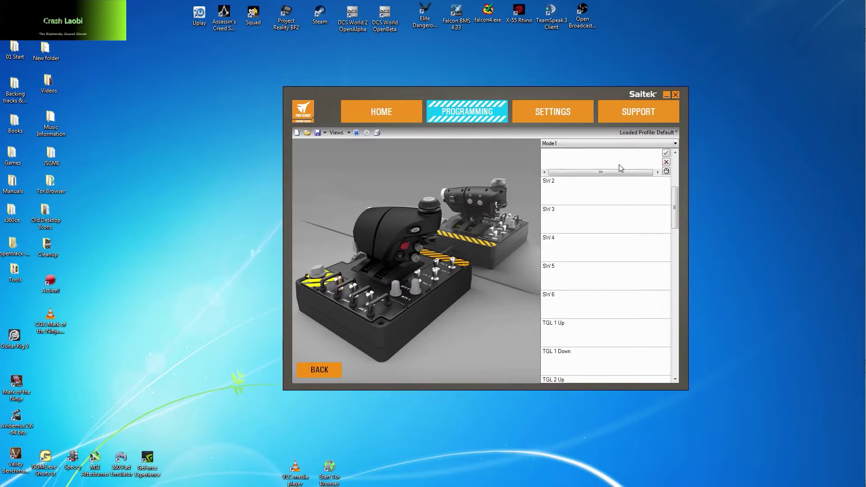
pyautogui.rightClick(619, 166)
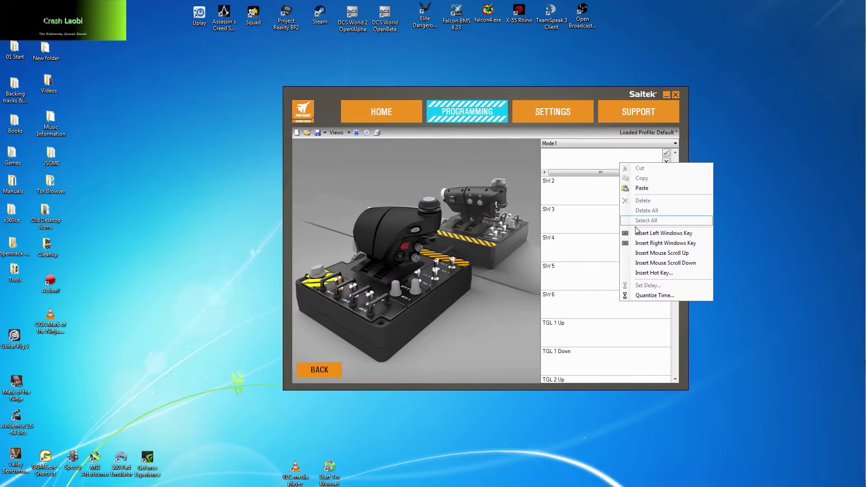
pyautogui.click(667, 164)
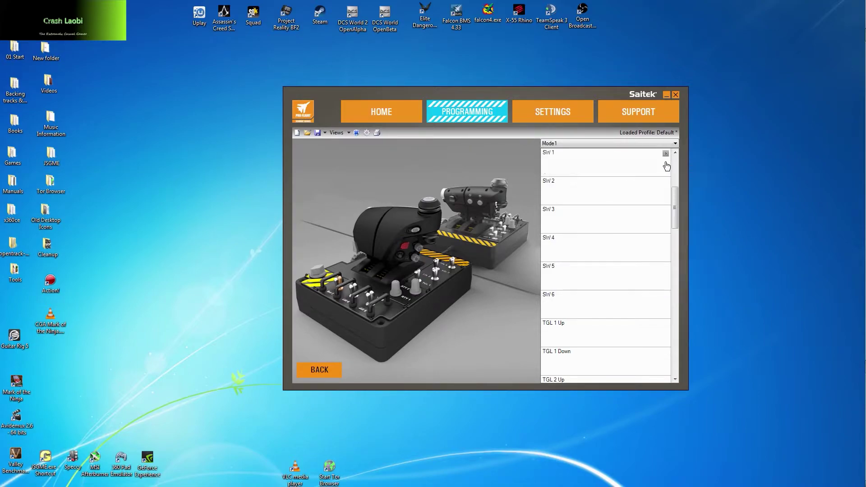
pyautogui.rightClick(626, 169)
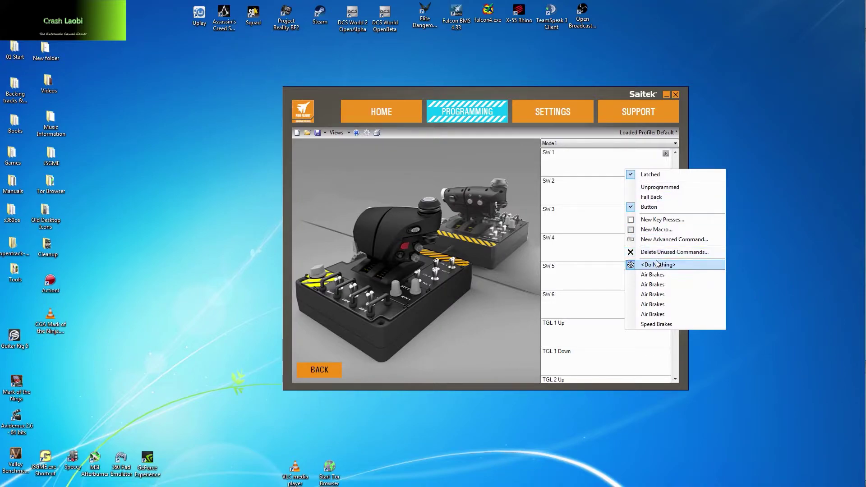
# Step: Create a new advanced command for SW 1 named 'latching test - 2nd push centre'
pyautogui.click(655, 239)
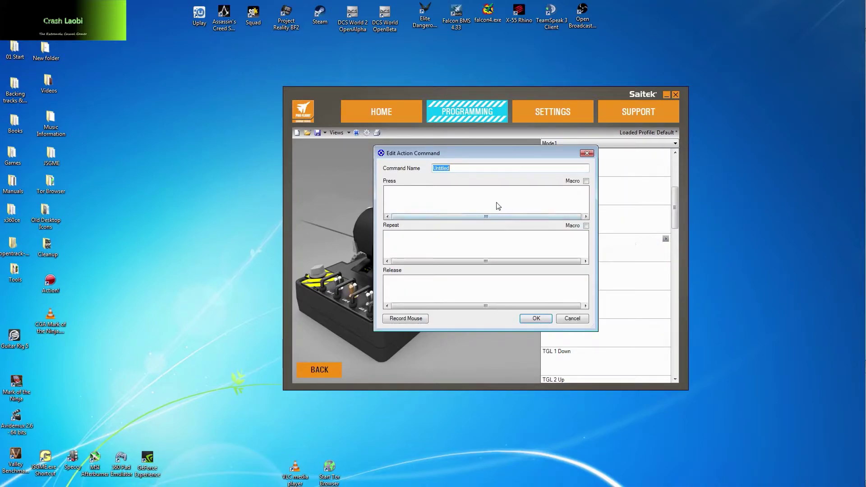
pyautogui.write('la')
pyautogui.write('tching t')
pyautogui.write('est -')
pyautogui.write(' 2nd p')
pyautogui.write('ush c')
pyautogui.write('entre')
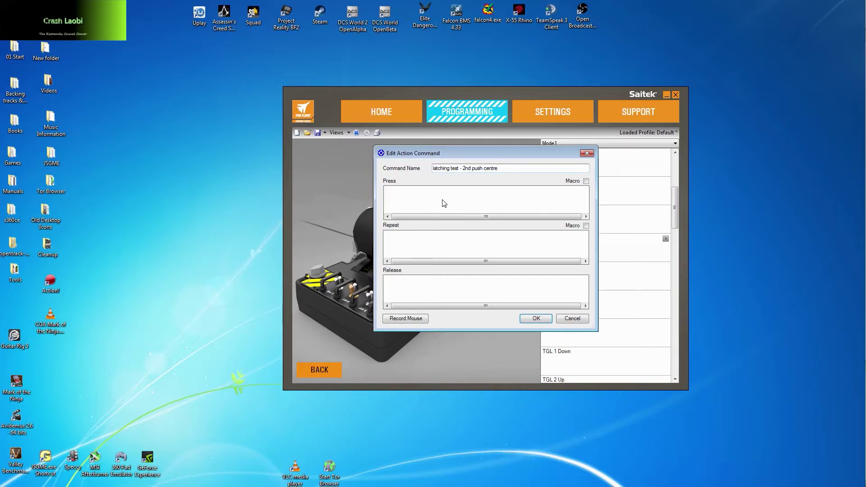
# Step: Record Q as the press keystroke and W as the release keystroke
pyautogui.click(416, 205)
pyautogui.press('q')
pyautogui.write('Q Q')
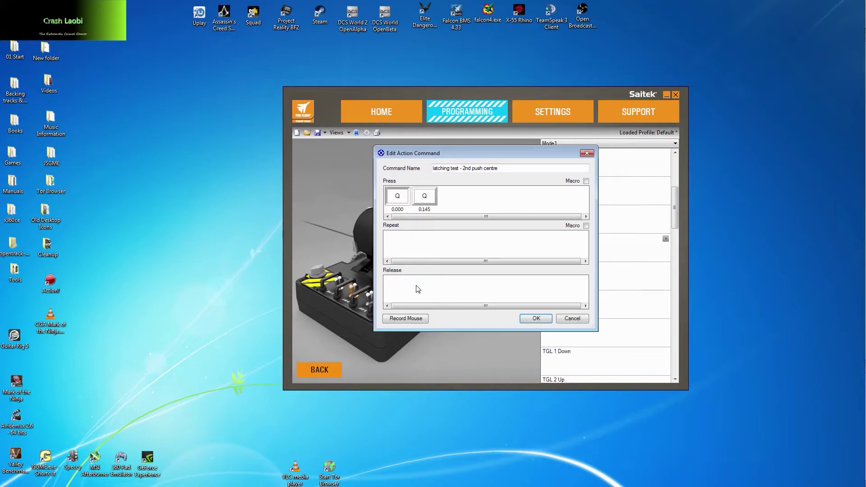
pyautogui.click(414, 291)
pyautogui.press('w')
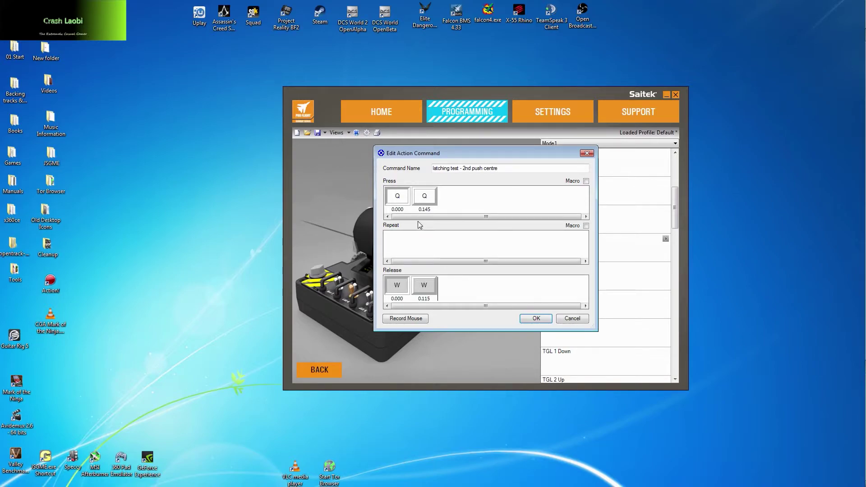
# Step: Quantize the Q and W keystroke delays to 0.000 seconds and save the SW 1 command
pyautogui.rightClick(428, 204)
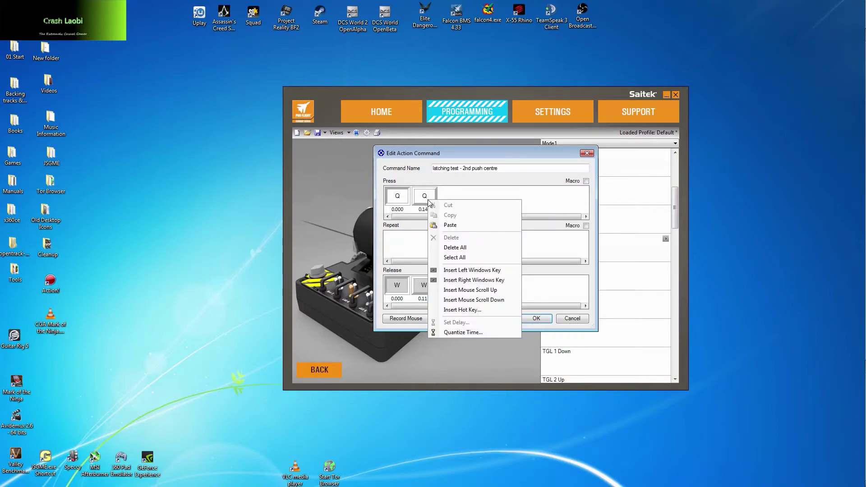
pyautogui.click(485, 329)
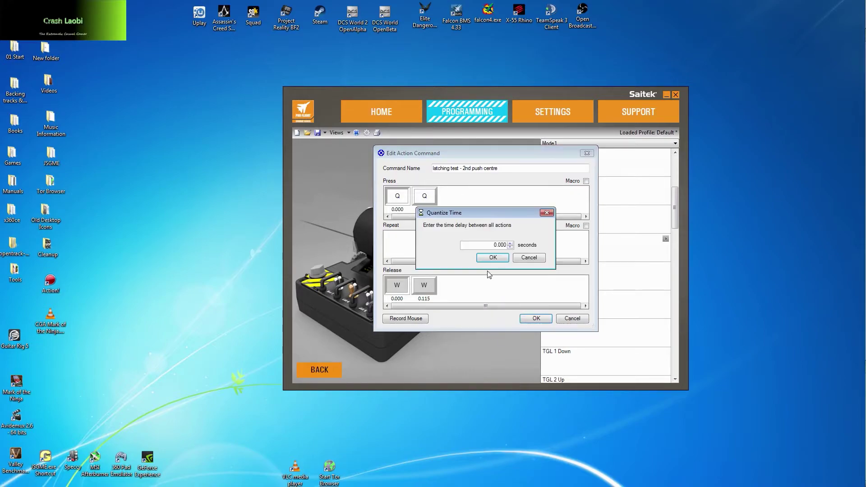
pyautogui.click(493, 258)
pyautogui.rightClick(422, 290)
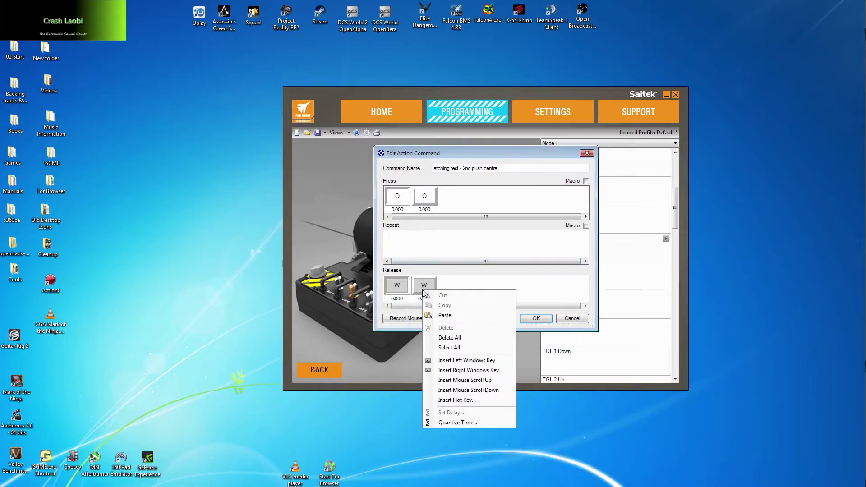
pyautogui.click(478, 423)
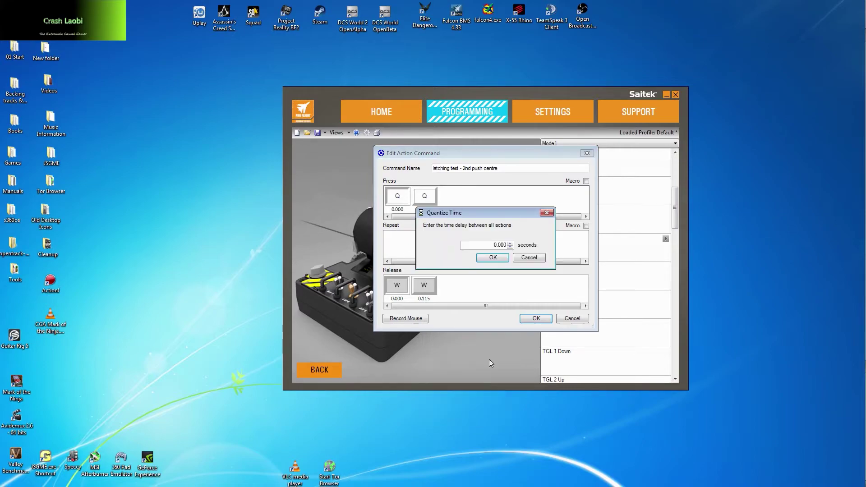
pyautogui.click(494, 257)
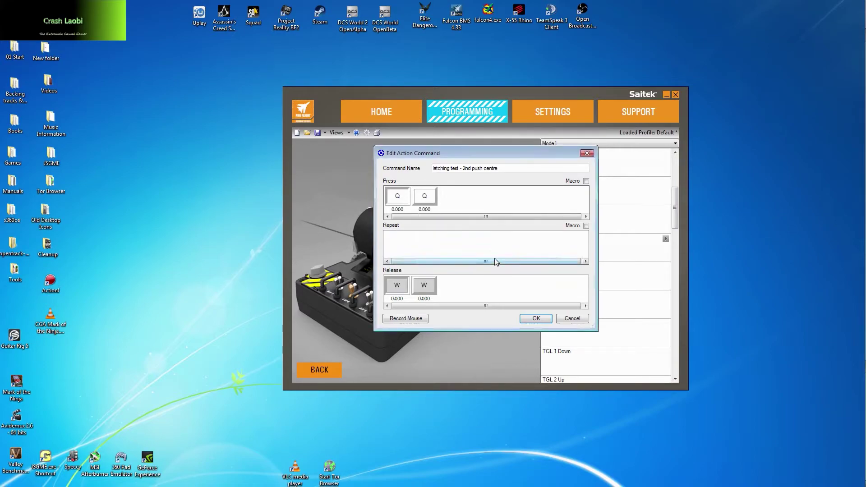
pyautogui.click(532, 319)
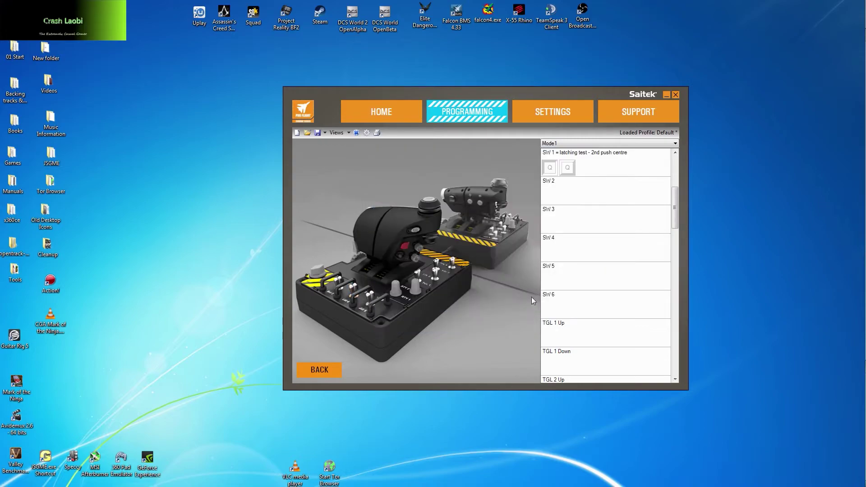
pyautogui.click(559, 193)
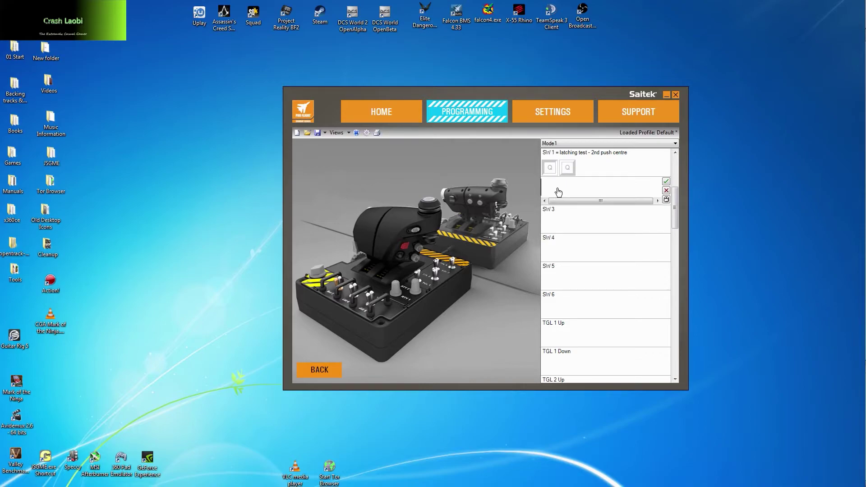
pyautogui.doubleClick(581, 172)
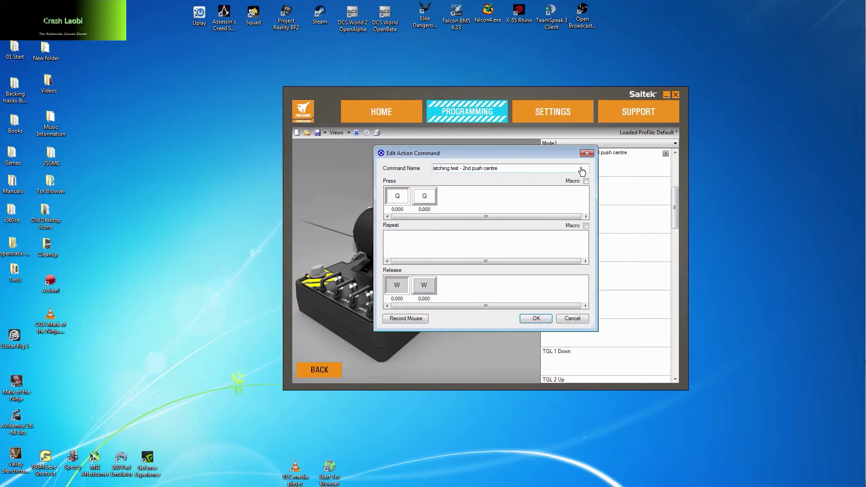
pyautogui.click(586, 153)
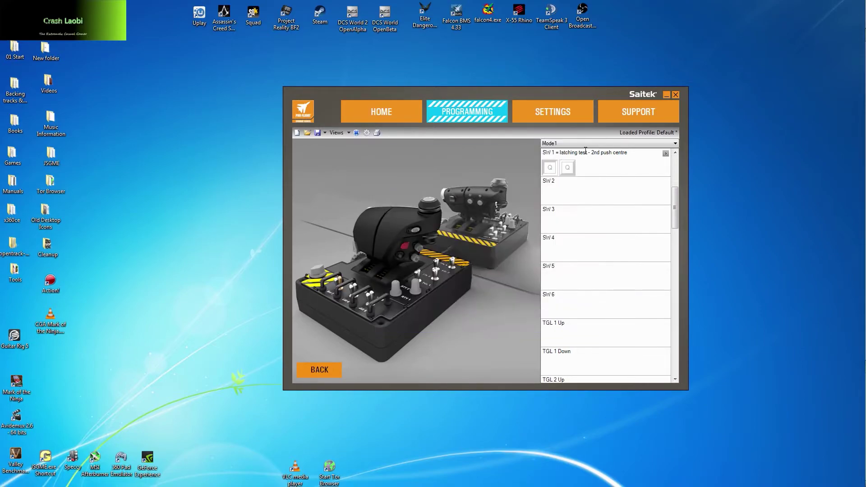
# Step: Make SW 2 latched and start a new advanced command, erasing mistyped words from its name
pyautogui.rightClick(566, 192)
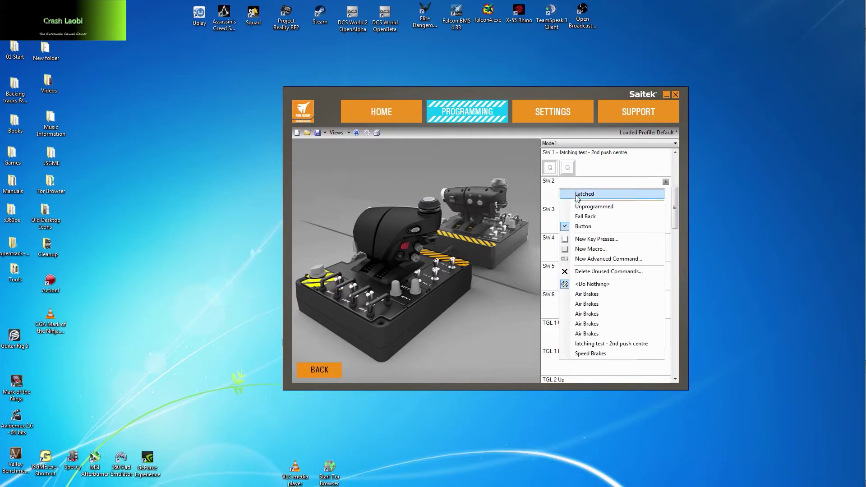
pyautogui.click(577, 197)
pyautogui.rightClick(575, 194)
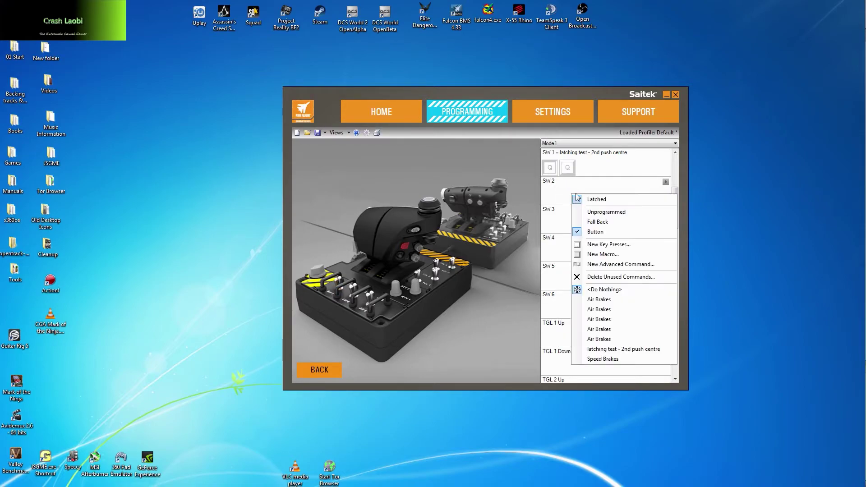
pyautogui.click(605, 265)
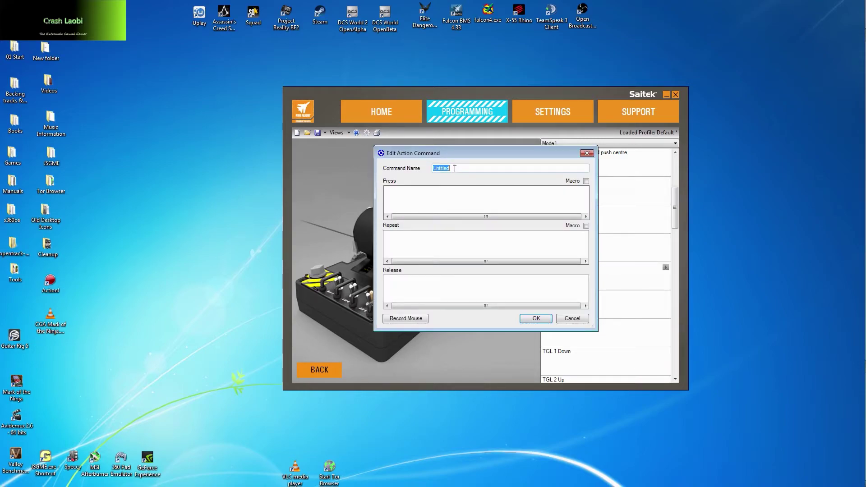
pyautogui.write('Lat')
pyautogui.write('ched - 2')
pyautogui.write('nd co')
pyautogui.write('mman')
pyautogui.press('BackSpace')
pyautogui.press('BackSpace')
pyautogui.press('BackSpace')
pyautogui.press('BackSpace')
pyautogui.press('BackSpace')
pyautogui.press('BackSpace')
pyautogui.press('BackSpace')
pyautogui.press('BackSpace')
pyautogui.press('BackSpace')
pyautogui.press('BackSpace')
pyautogui.write('position - ')
pyautogui.write('2nd p')
pyautogui.write('ush centr')
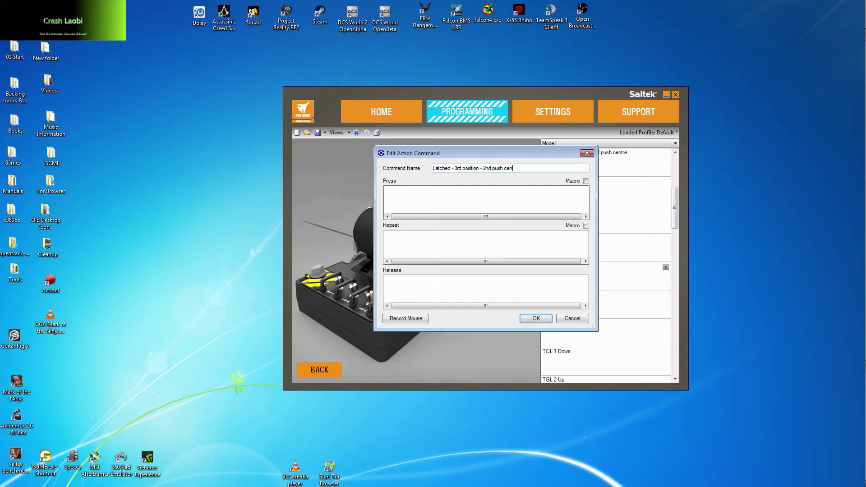
pyautogui.write('e')
# Step: Record E as the press keystroke and W as the release keystroke
pyautogui.click(457, 204)
pyautogui.press('e')
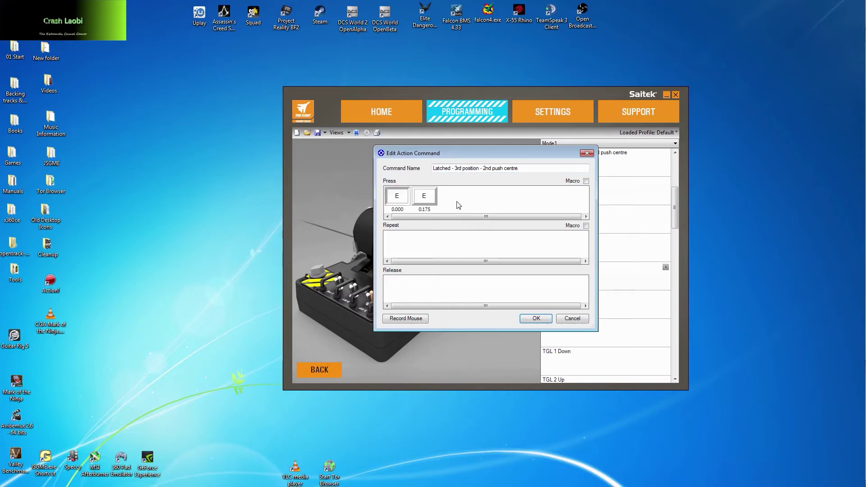
pyautogui.click(426, 295)
pyautogui.press('w')
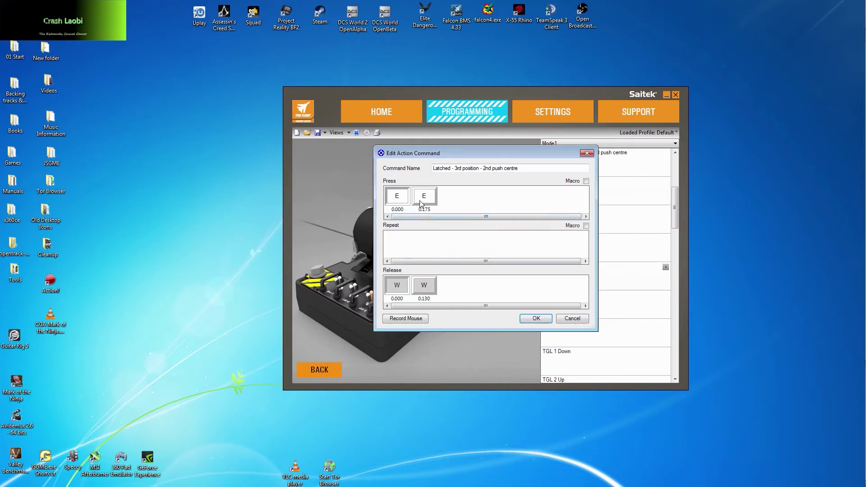
# Step: Quantize both press and release delays to 0.000 seconds and save the SW 2 command
pyautogui.rightClick(419, 201)
pyautogui.click(476, 334)
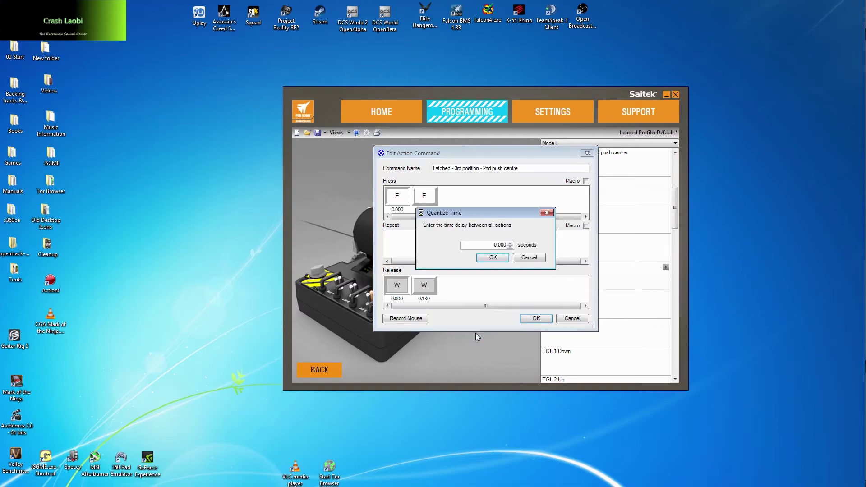
pyautogui.click(491, 257)
pyautogui.rightClick(431, 287)
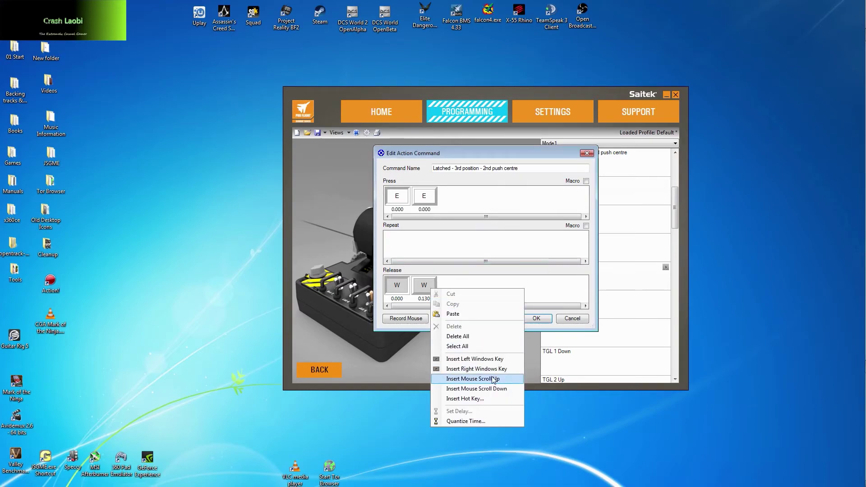
pyautogui.click(490, 418)
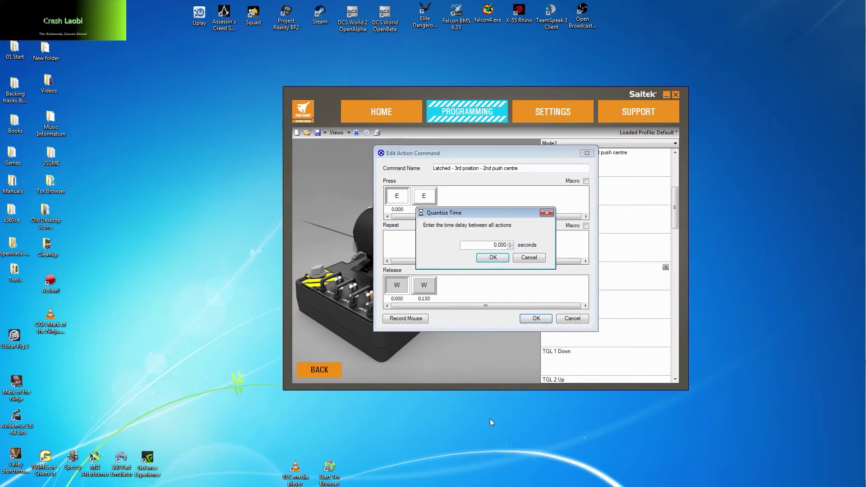
pyautogui.click(493, 258)
pyautogui.click(536, 318)
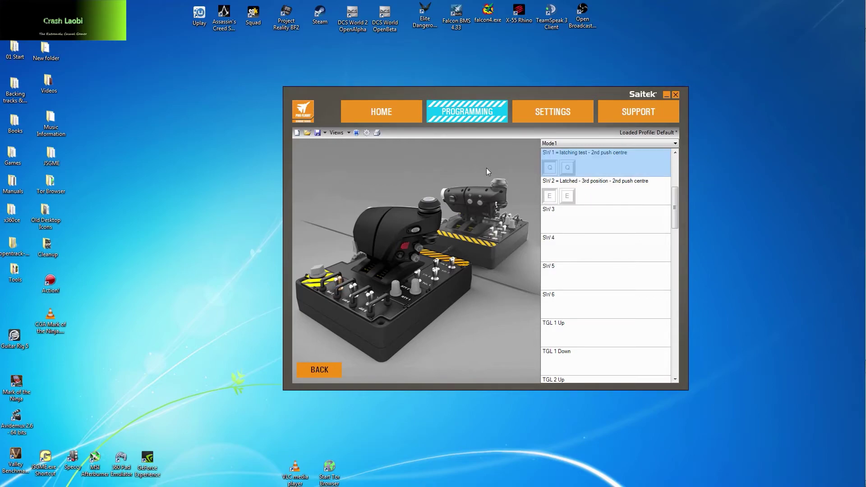
# Step: Run the profile test, cycling SW1 and SW2 through their latched positions, then clear and close it
pyautogui.click(366, 134)
pyautogui.write('Q')
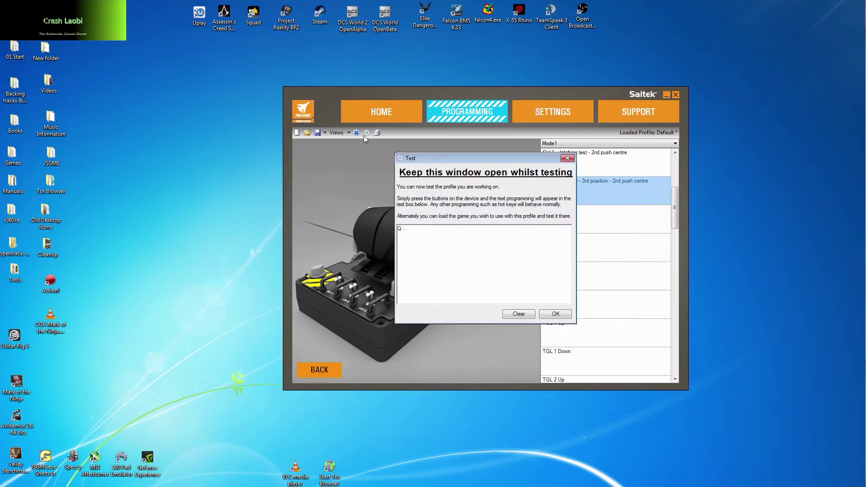
pyautogui.write('W ')
pyautogui.write('W E E W W Q Q')
pyautogui.press('w')
pyautogui.press('w')
pyautogui.click(525, 314)
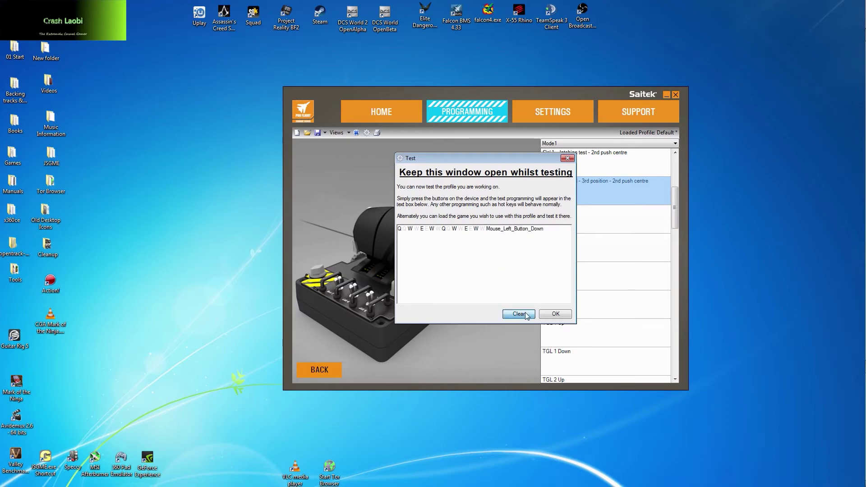
pyautogui.click(556, 314)
pyautogui.moveTo(591, 215)
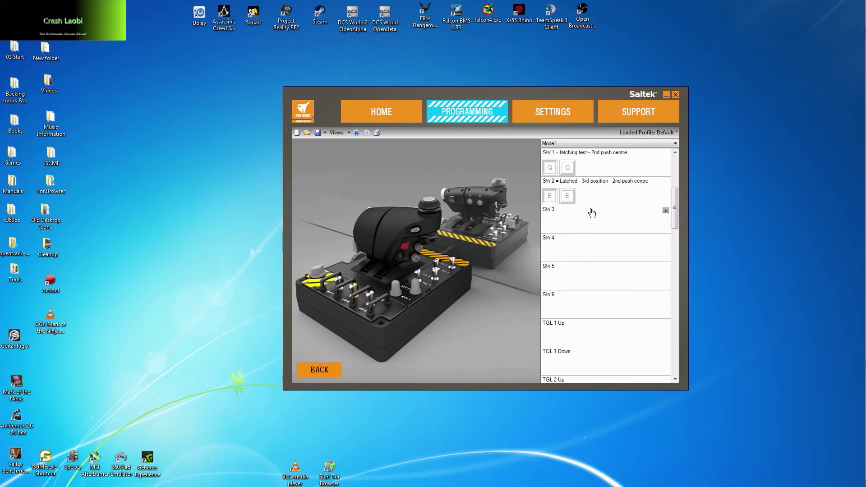
# Step: Open the A10C X55 HOTAS .pr0 profile, declining to save the Default profile
pyautogui.click(307, 134)
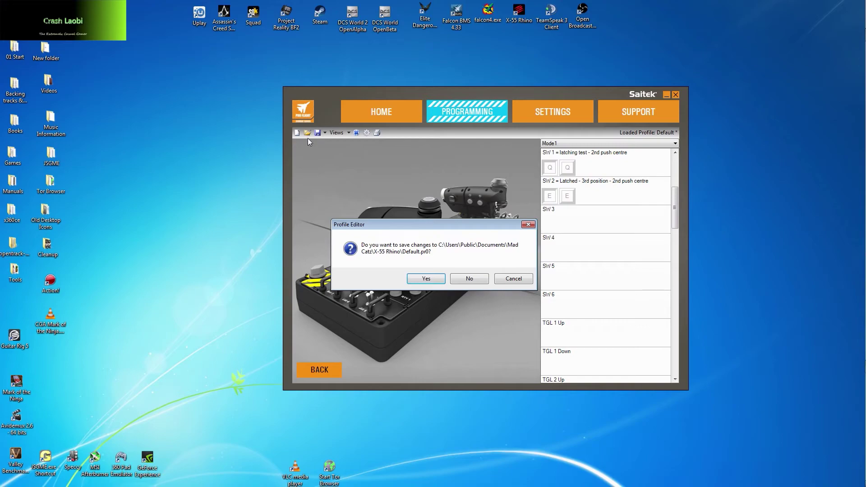
pyautogui.click(472, 280)
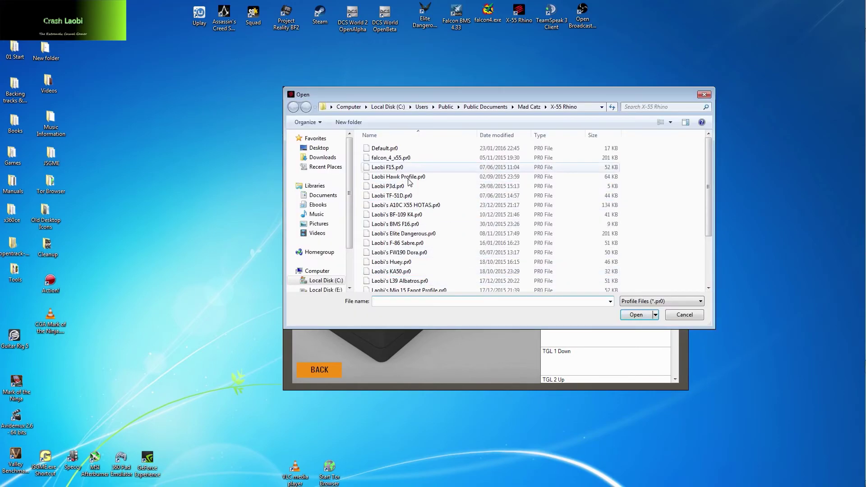
pyautogui.click(406, 205)
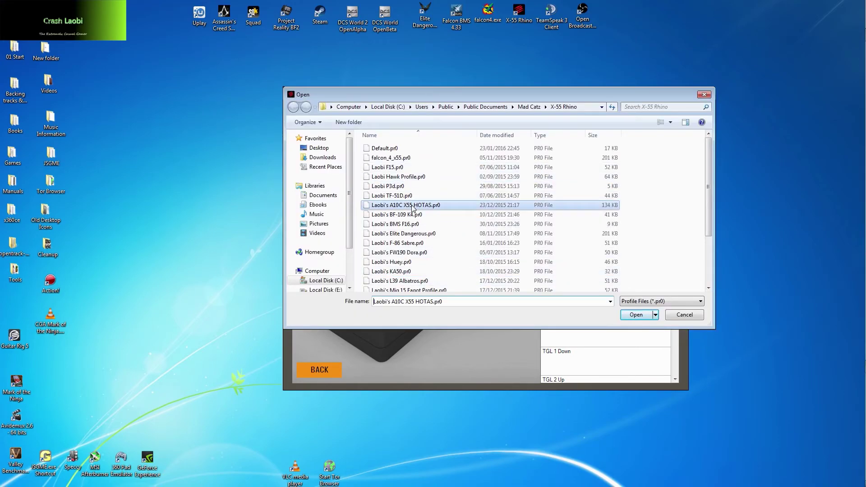
pyautogui.click(637, 315)
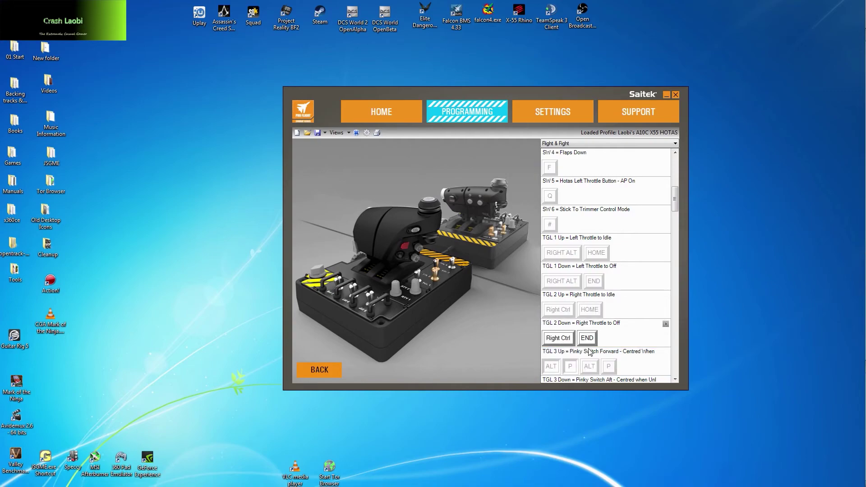
pyautogui.click(633, 364)
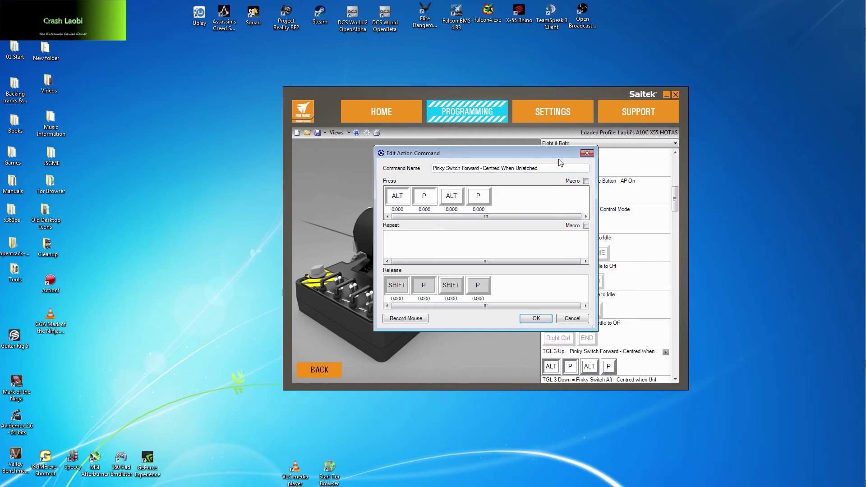
pyautogui.click(587, 154)
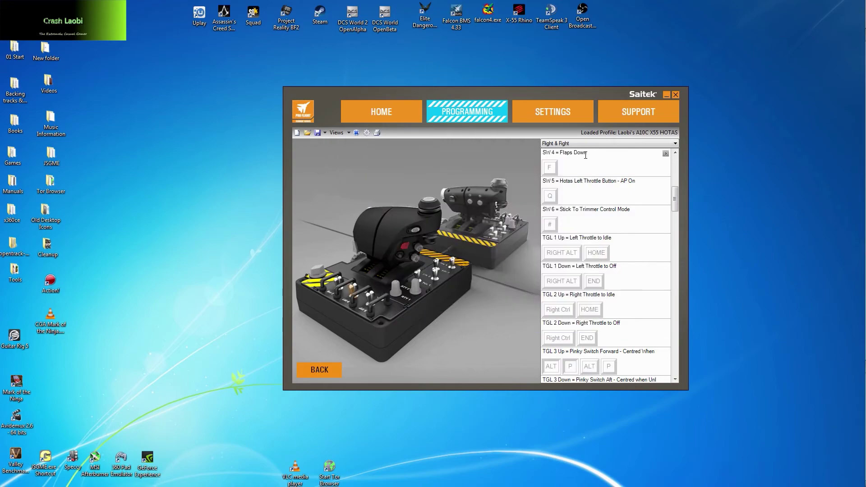
pyautogui.scroll(-1, 587, 218)
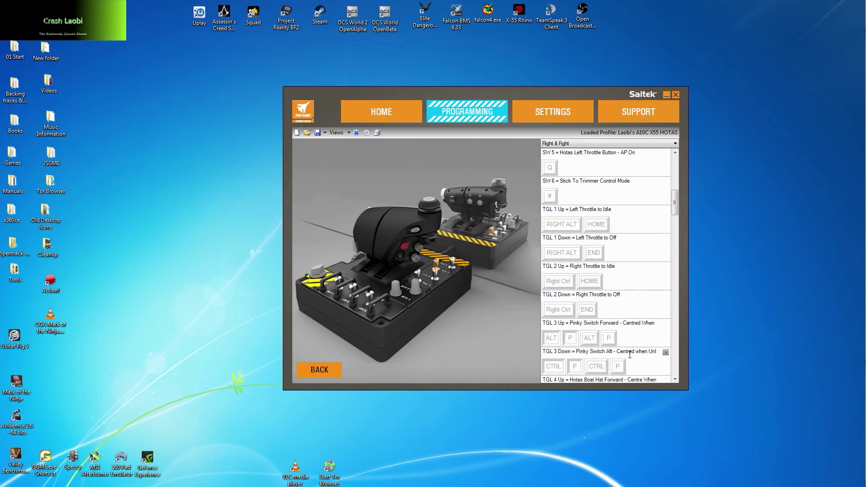
pyautogui.doubleClick(644, 364)
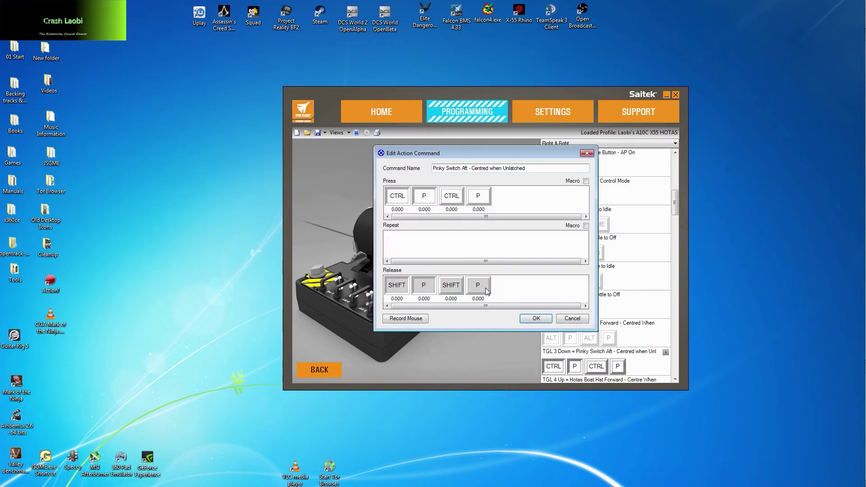
pyautogui.click(586, 154)
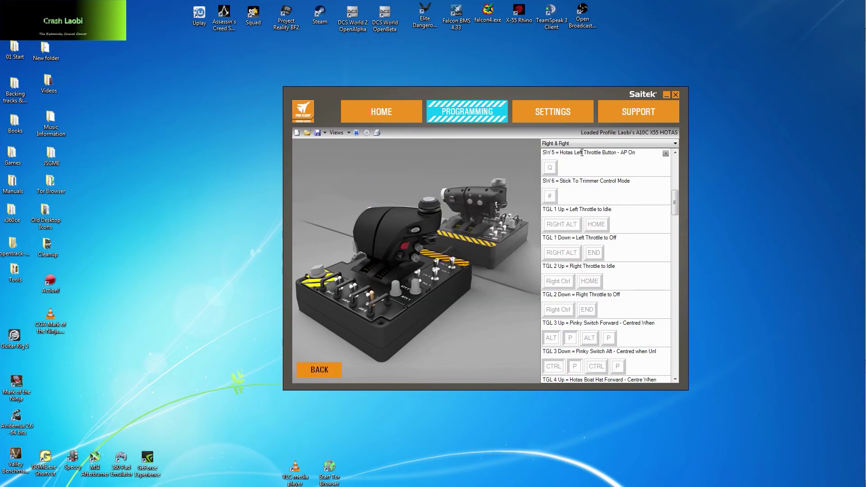
pyautogui.click(366, 133)
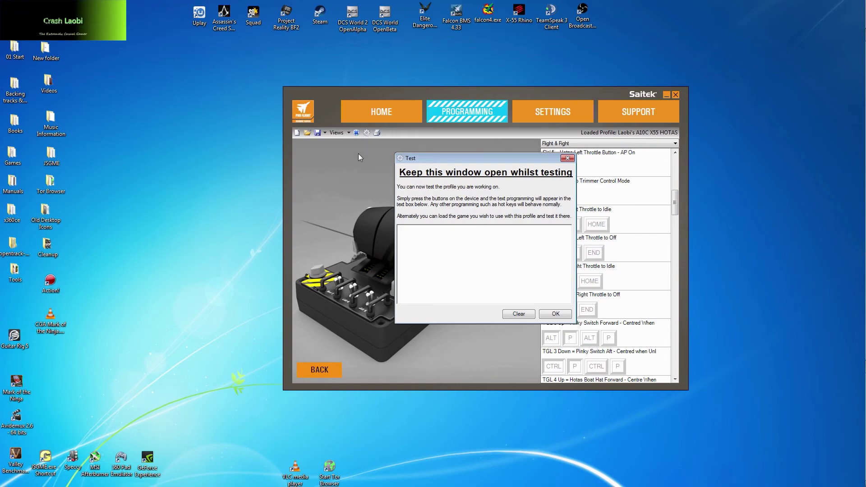
pyautogui.hotkey('alt', 'p')
pyautogui.hotkey('shift', 'p')
pyautogui.hotkey('ctrl', 'p')
pyautogui.hotkey('shift', 'p')
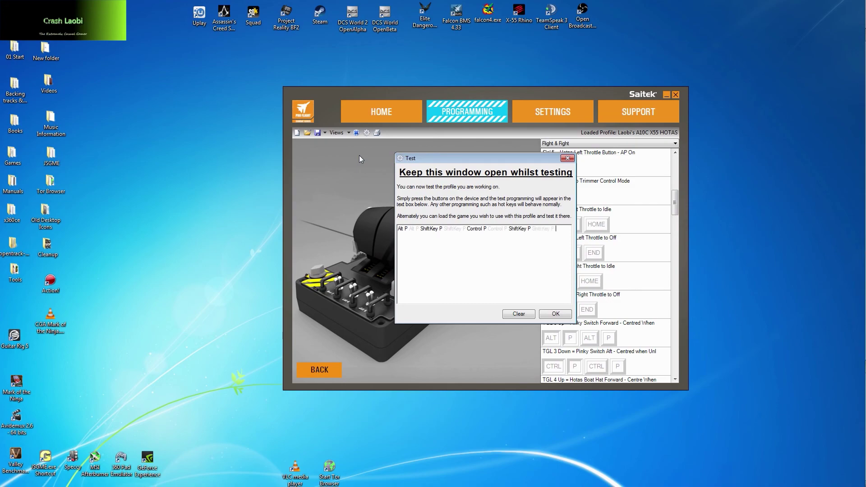
pyautogui.click(554, 315)
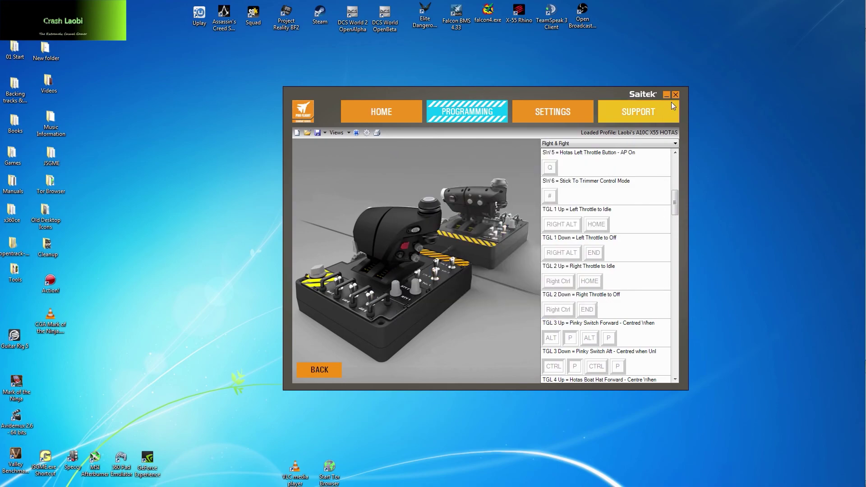